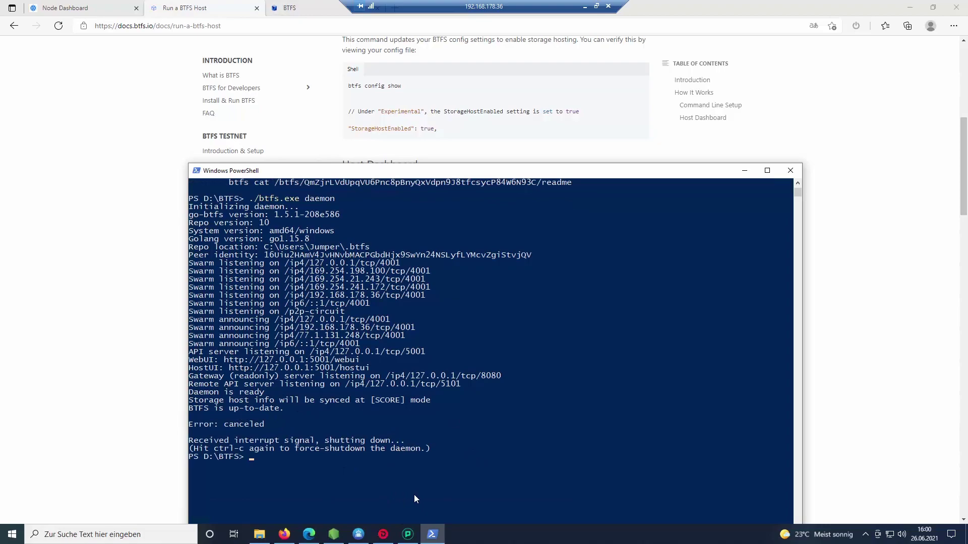
Restart the BTFS daemon with the ./btfs.exe daemon command and move the terminal window higher on the screen
key("Up")
left_click_drag(361, 167, 376, 83)
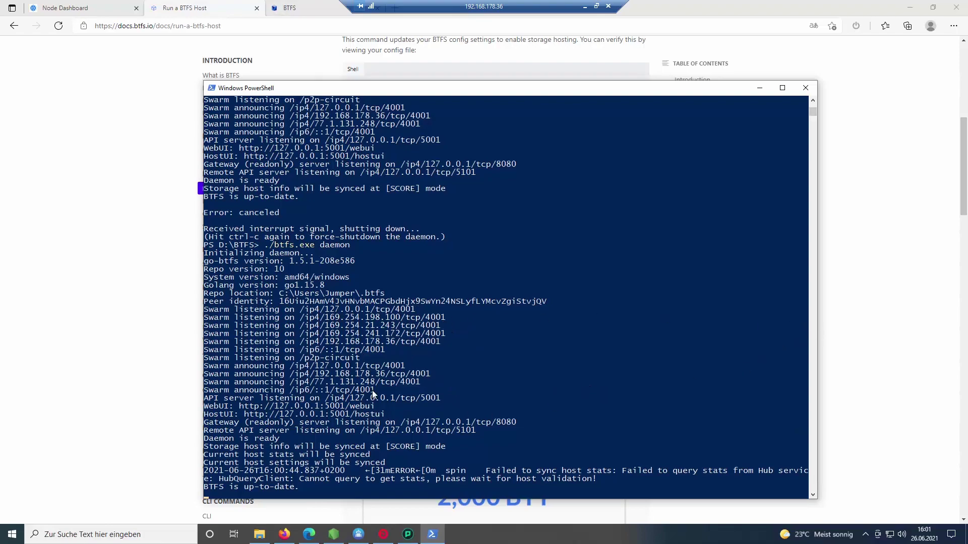
left_click(882, 329)
scroll(611, 329, "down", 1)
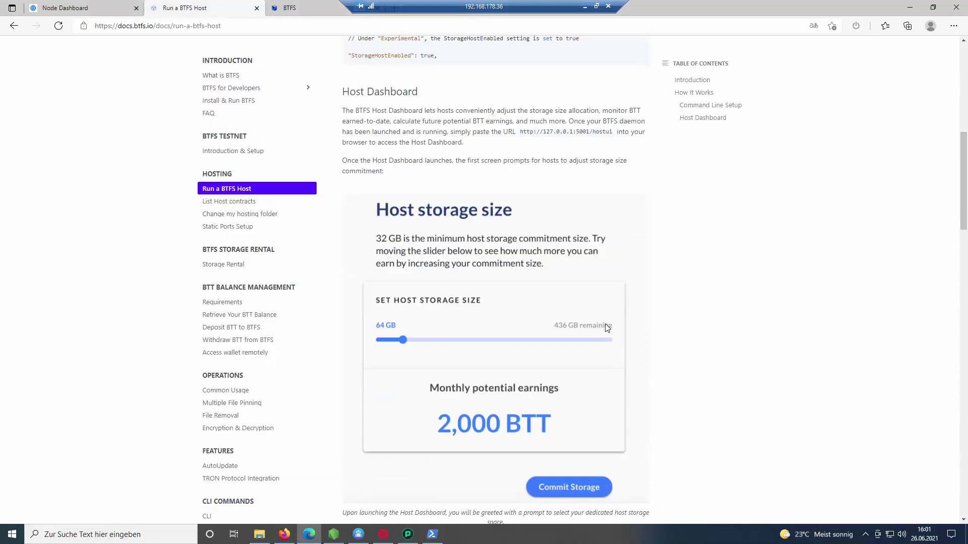
scroll(565, 276, "up", 3)
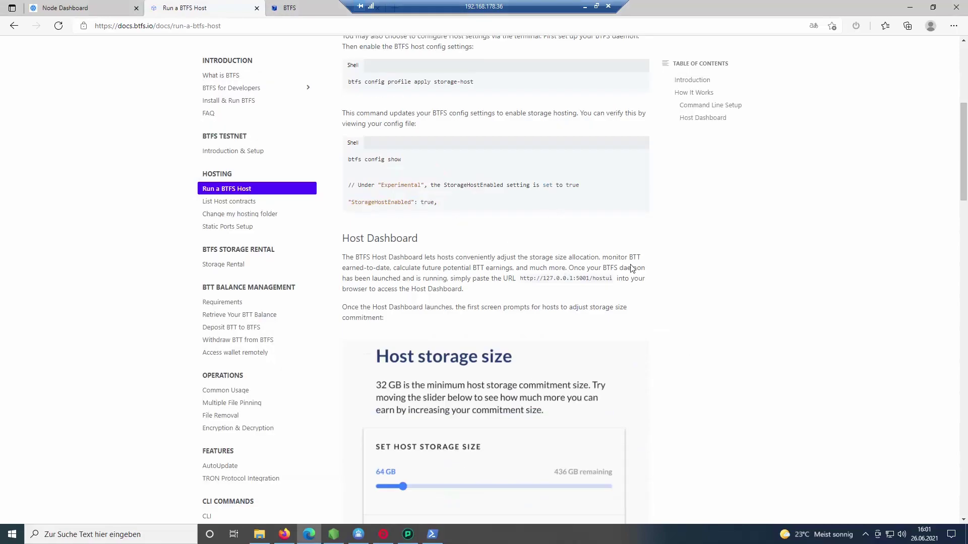
left_click_drag(612, 278, 523, 277)
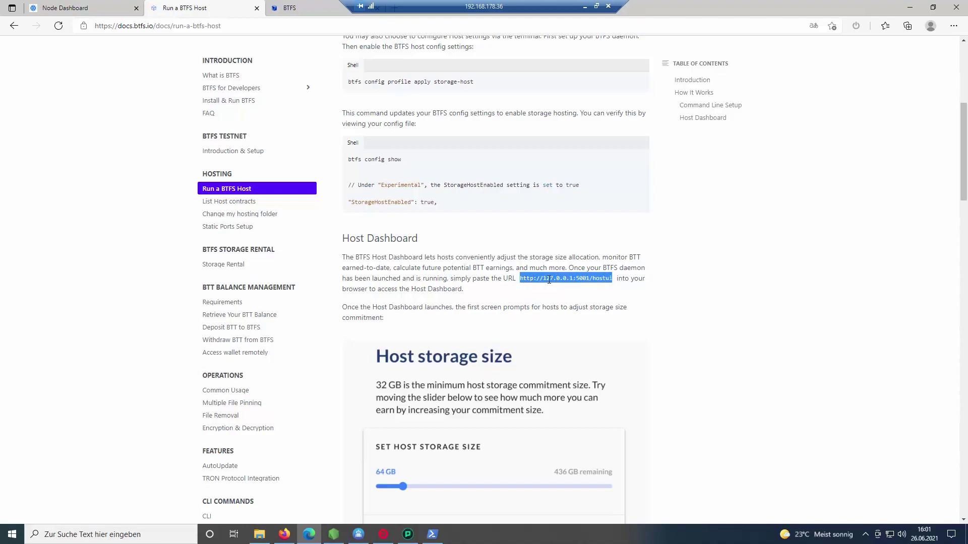
right_click(599, 280)
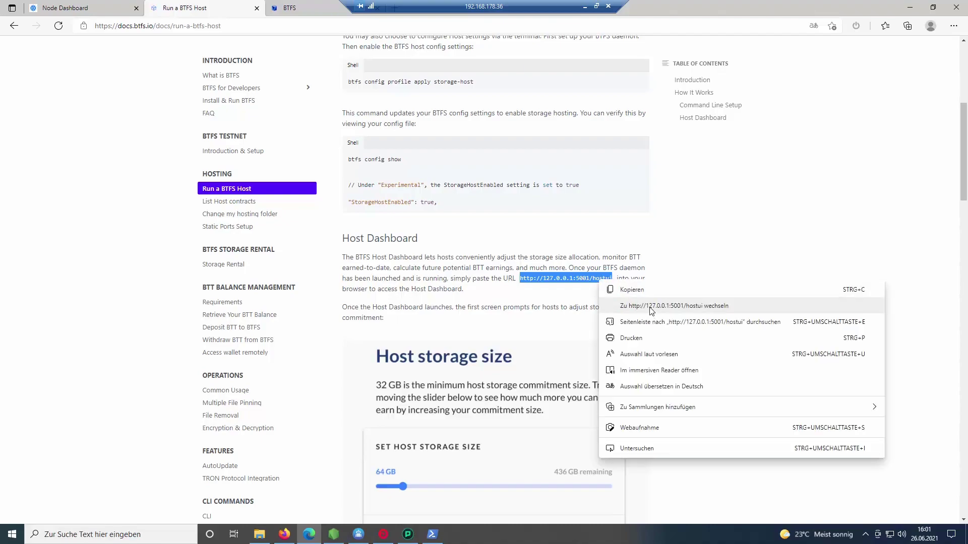
left_click(651, 308)
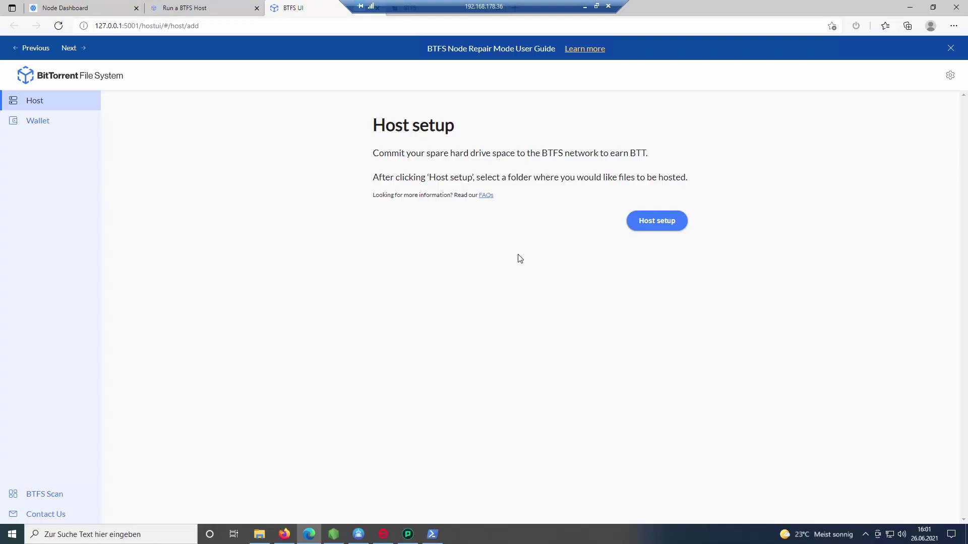
Start creating a new BitTorrent wallet, entering and confirming a wallet password
left_click(39, 121)
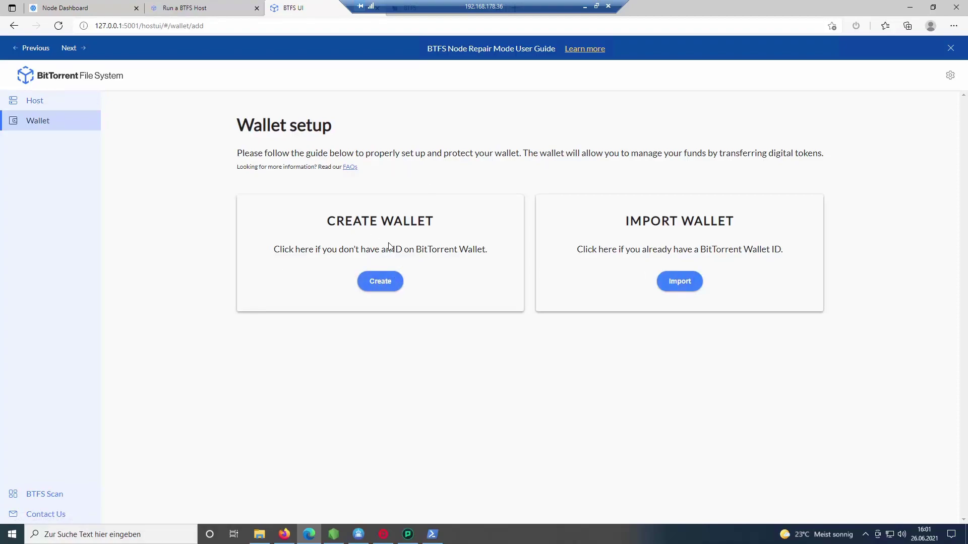
left_click(386, 282)
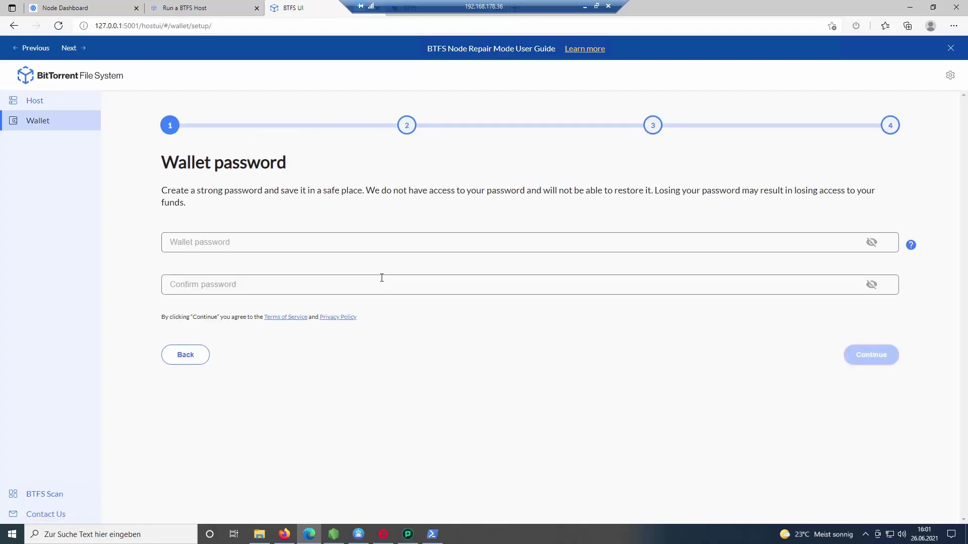
left_click(301, 241)
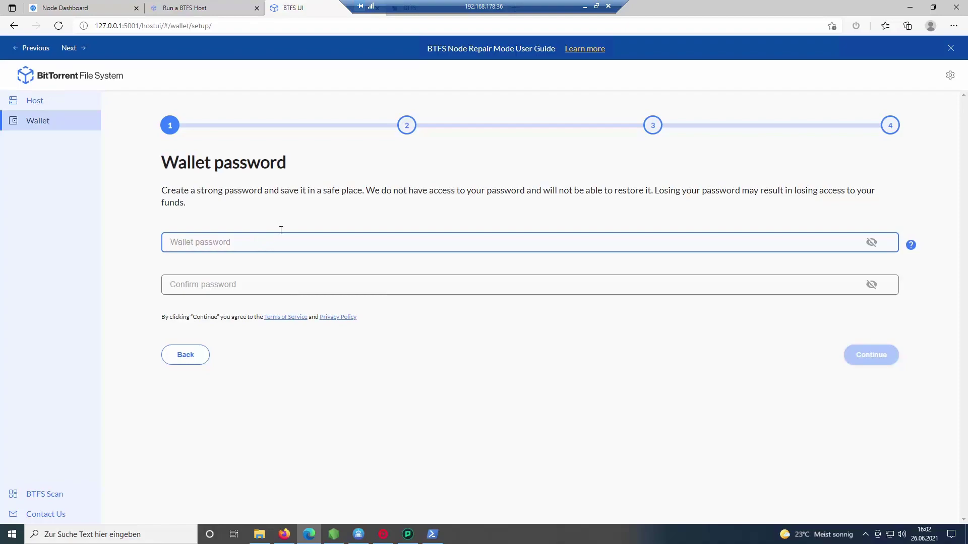
type("aaaa")
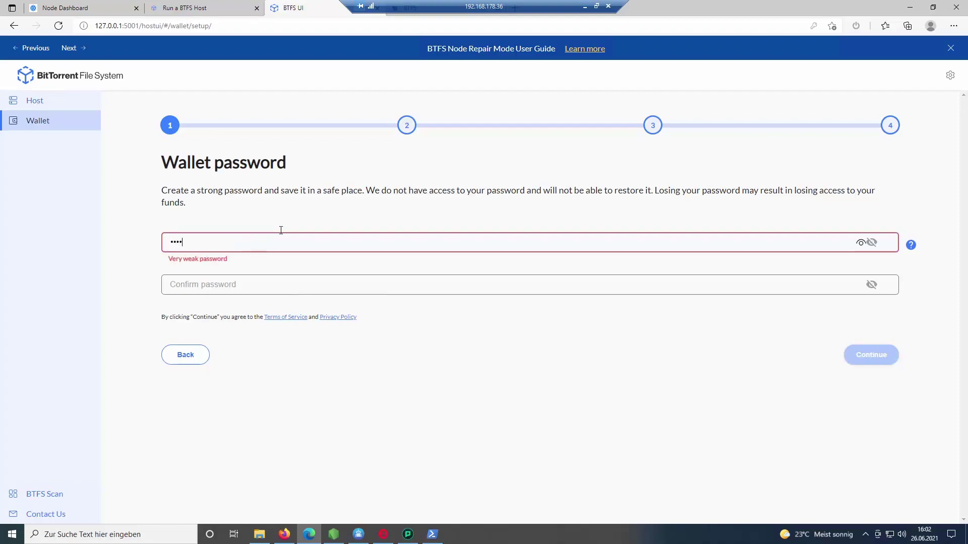
type("aaaaaaa")
key("Tab")
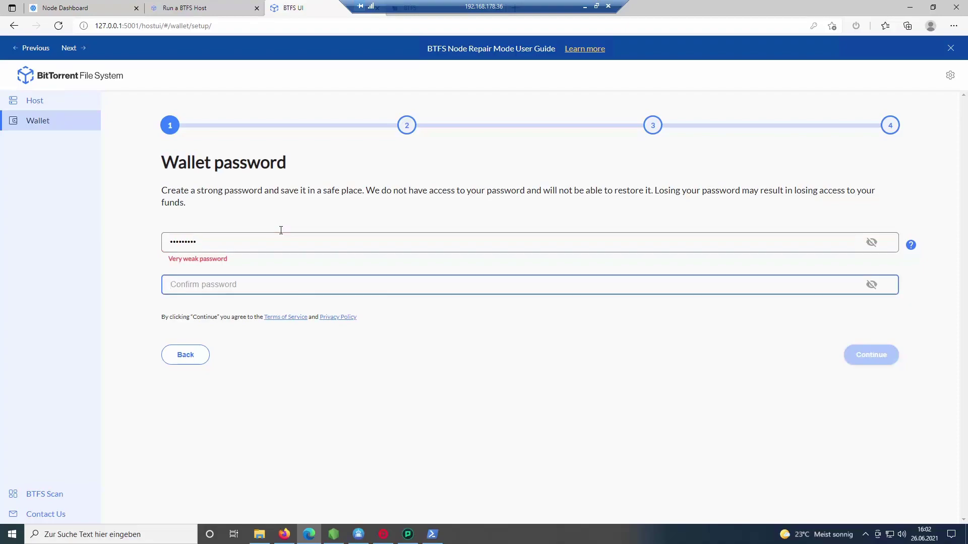
type("aaaaaaa")
Check the password recommendations, replace the wallet password and its confirmation with a stronger one, and continue to the recovery phrase
mouse_move(918, 248)
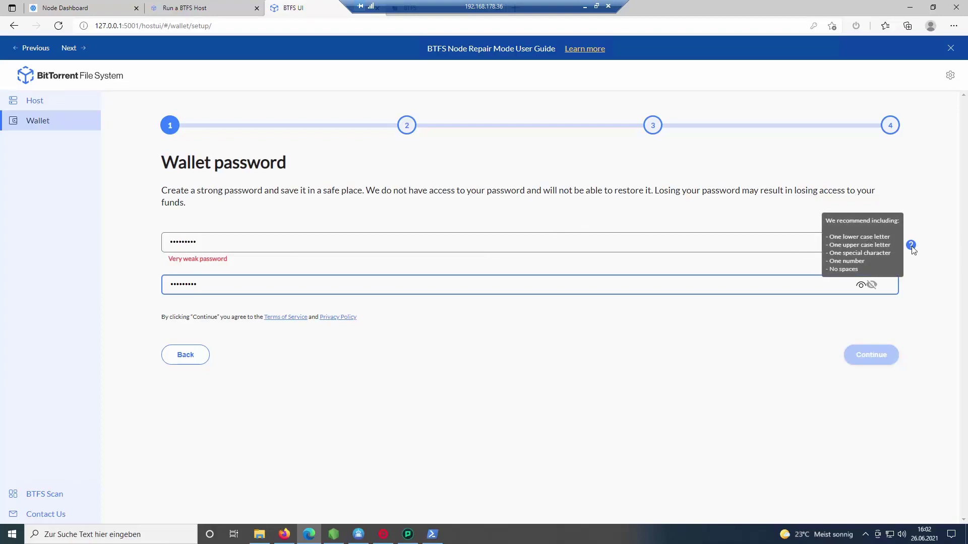
left_click(247, 245)
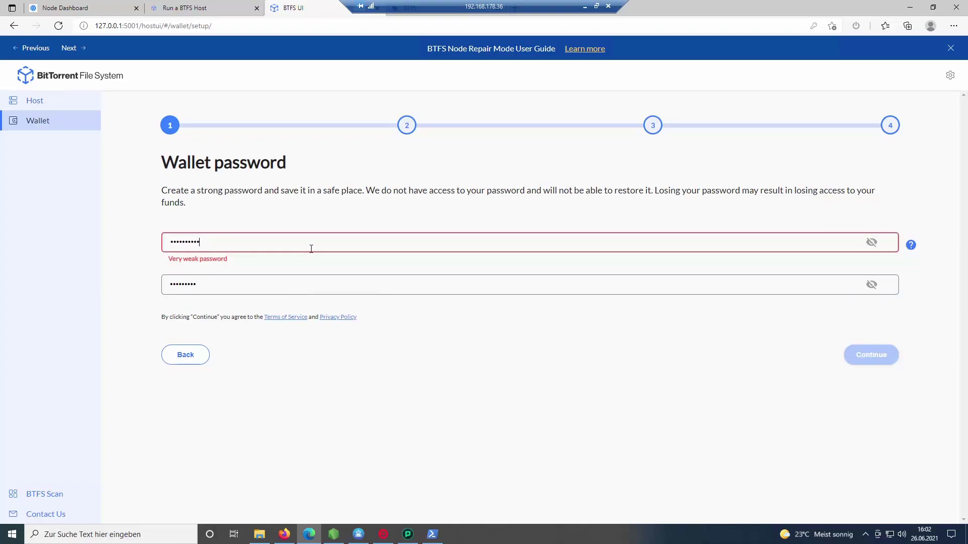
left_click(293, 286)
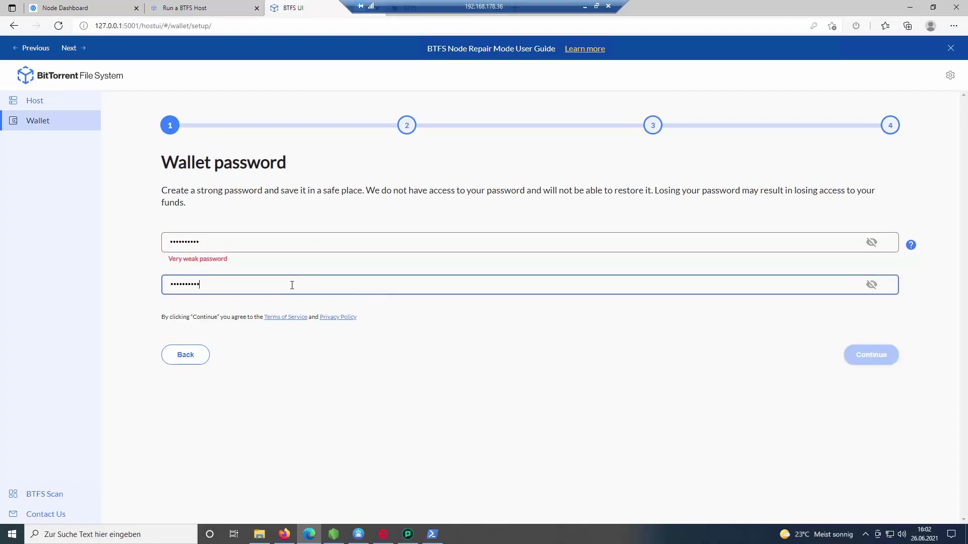
left_click_drag(229, 288, 56, 281)
key("BackSpace")
left_click(214, 236)
key("Return")
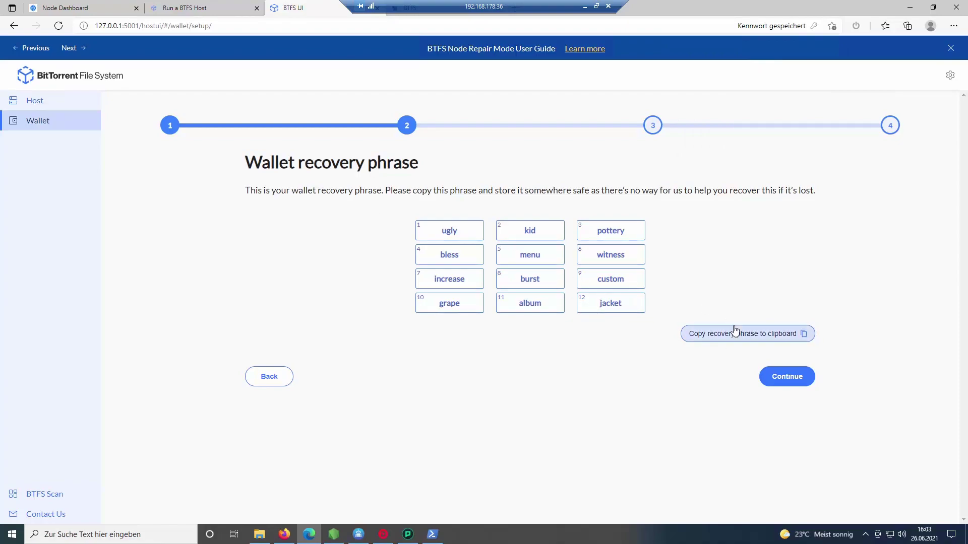
Open a blank document in the Windows Editor and move its window down to uncover the wallet recovery page
left_click(126, 534)
type("text")
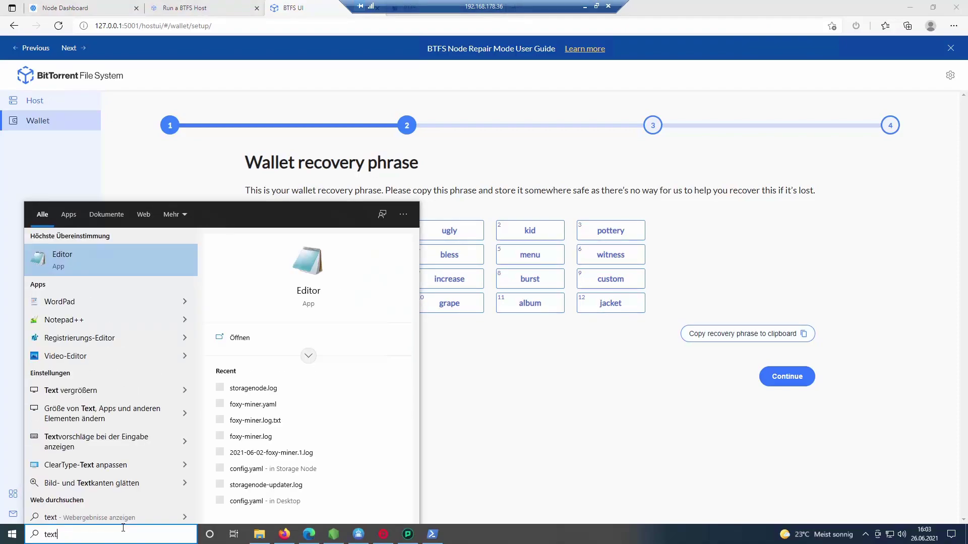
key("Return")
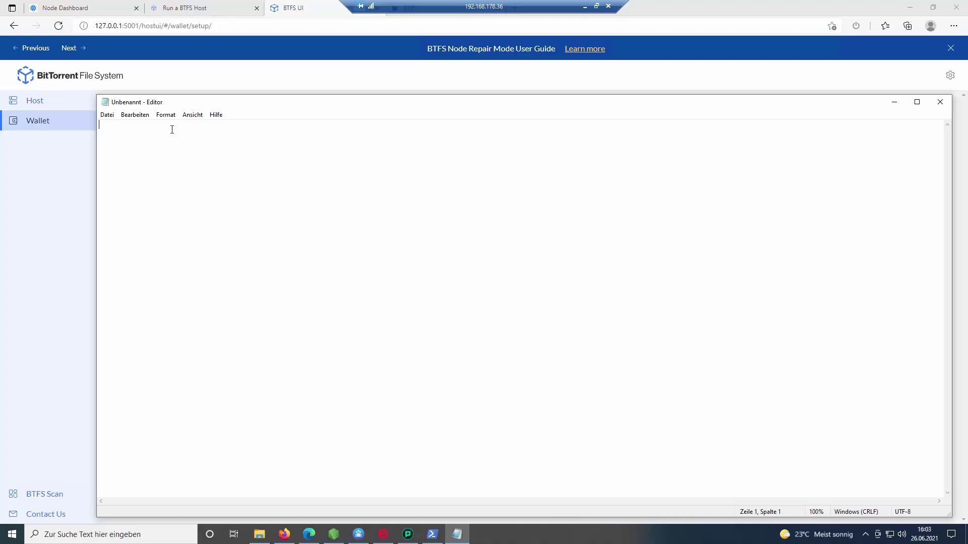
left_click_drag(294, 97, 719, 295)
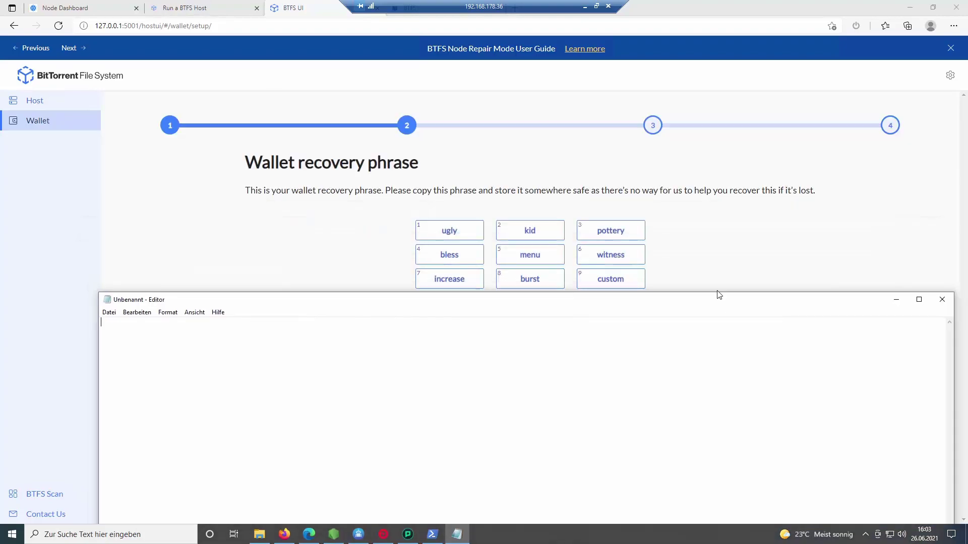
Copy the wallet recovery phrase to the clipboard and paste it into the blank Editor document
left_click(719, 287)
left_click(804, 333)
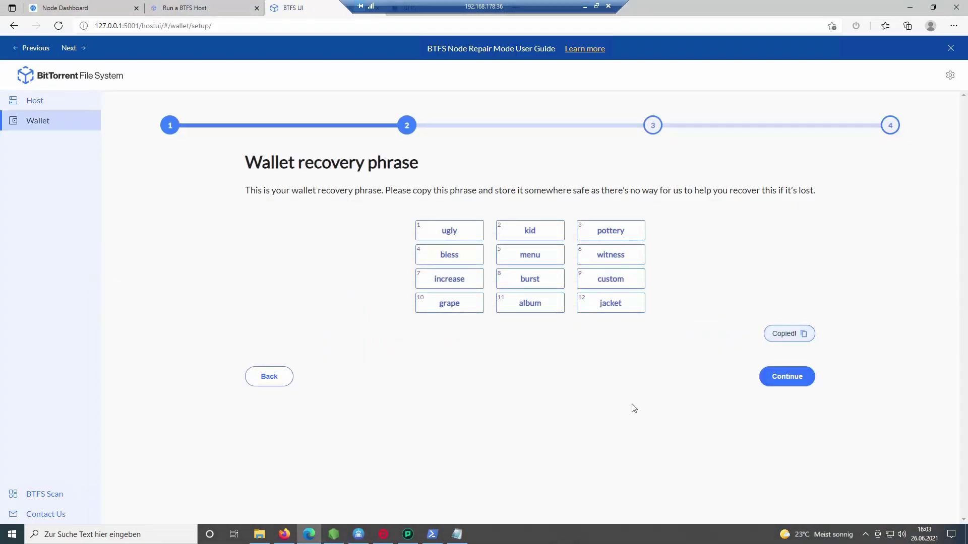
left_click(456, 535)
left_click(218, 312)
left_click(162, 341)
key("ctrl+v")
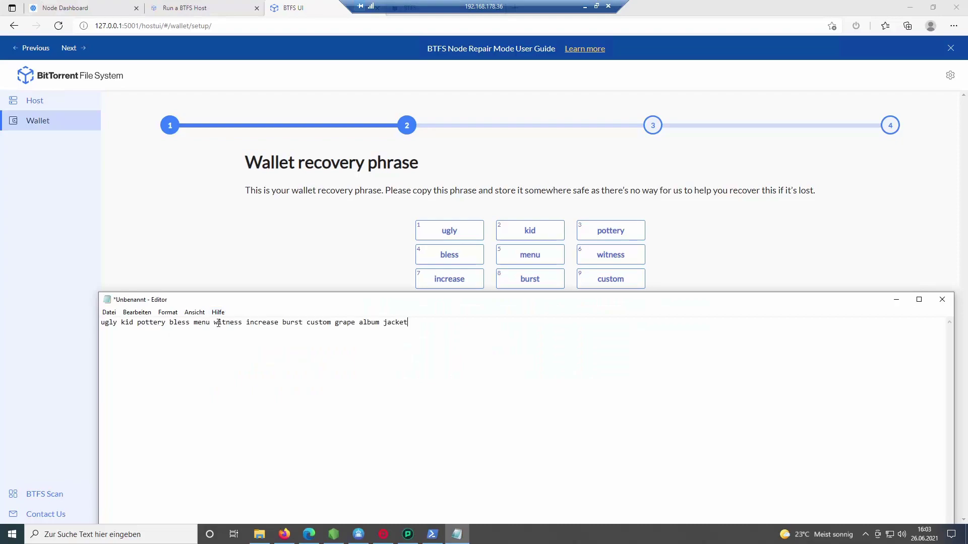
Continue to the recovery phrase confirmation and place the first six words in order, using the Editor note as reference
left_click(329, 232)
left_click(801, 384)
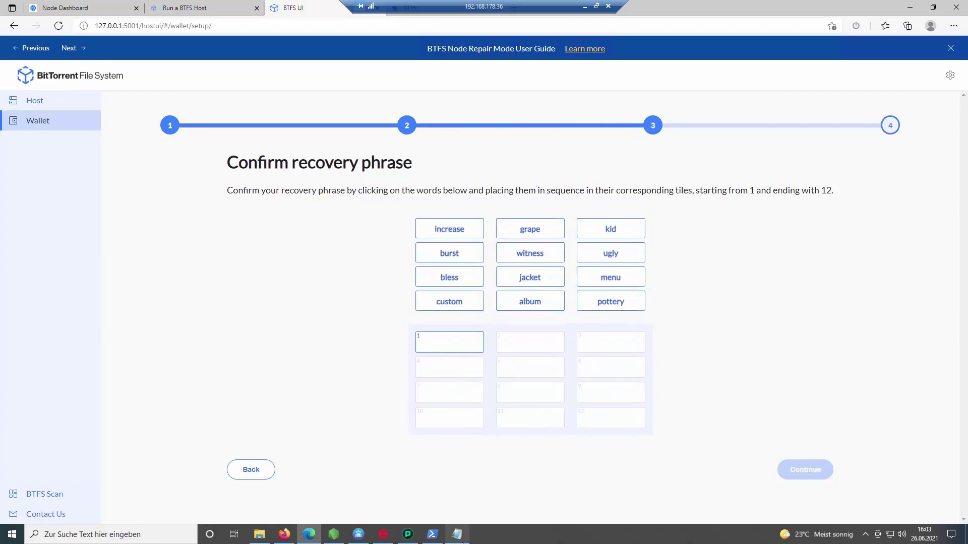
left_click(456, 534)
left_click_drag(351, 298, 253, 410)
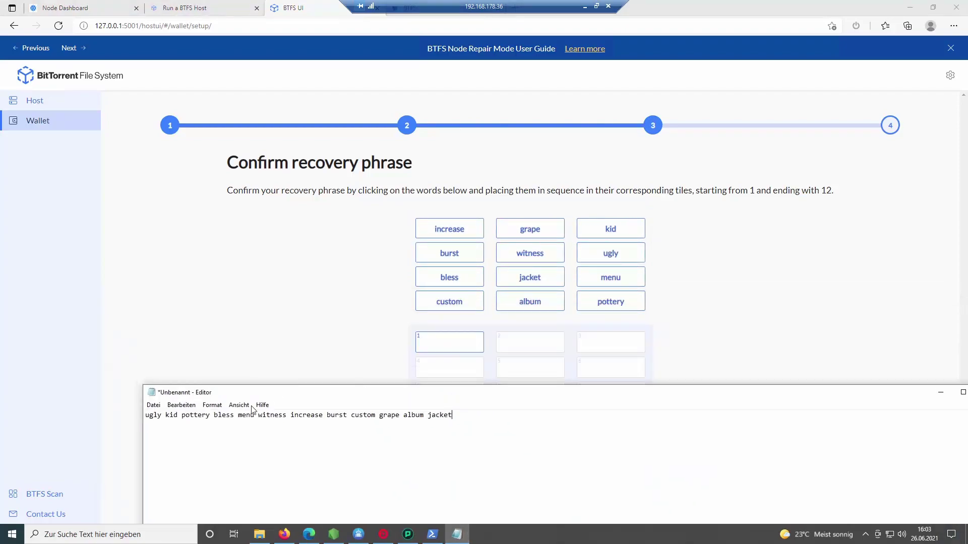
left_click(619, 259)
left_click(611, 229)
left_click(610, 302)
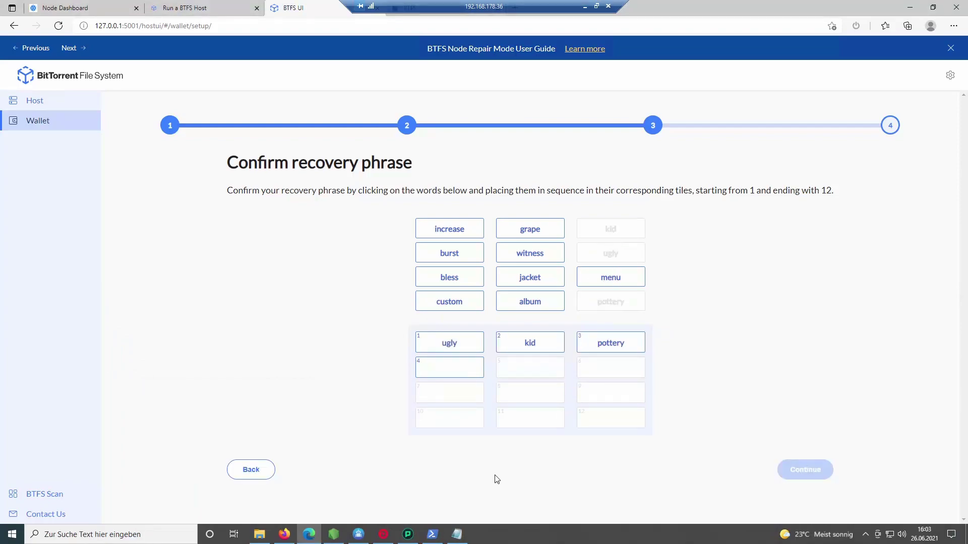
left_click(457, 534)
left_click(482, 277)
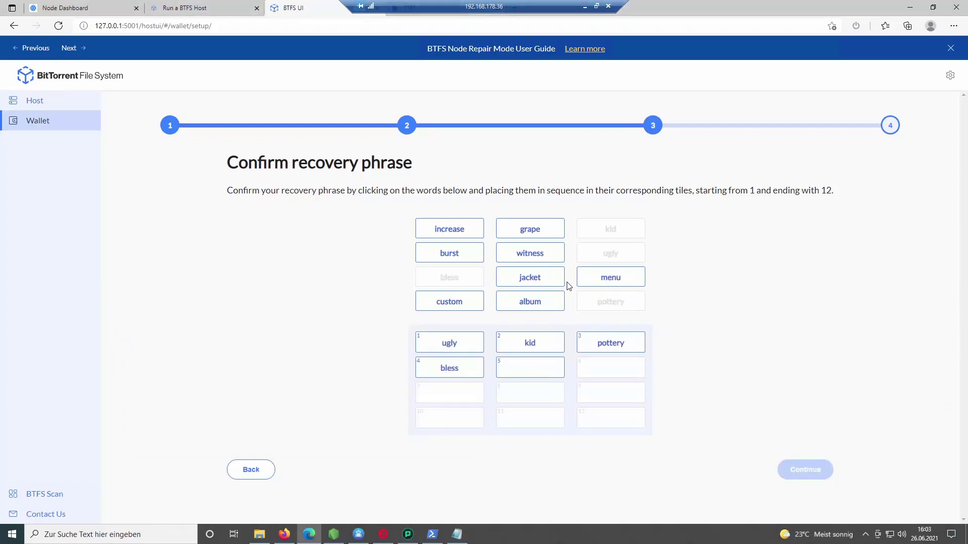
left_click(610, 278)
left_click(530, 253)
Place the remaining six recovery phrase words in order and submit the confirmation
left_click(456, 534)
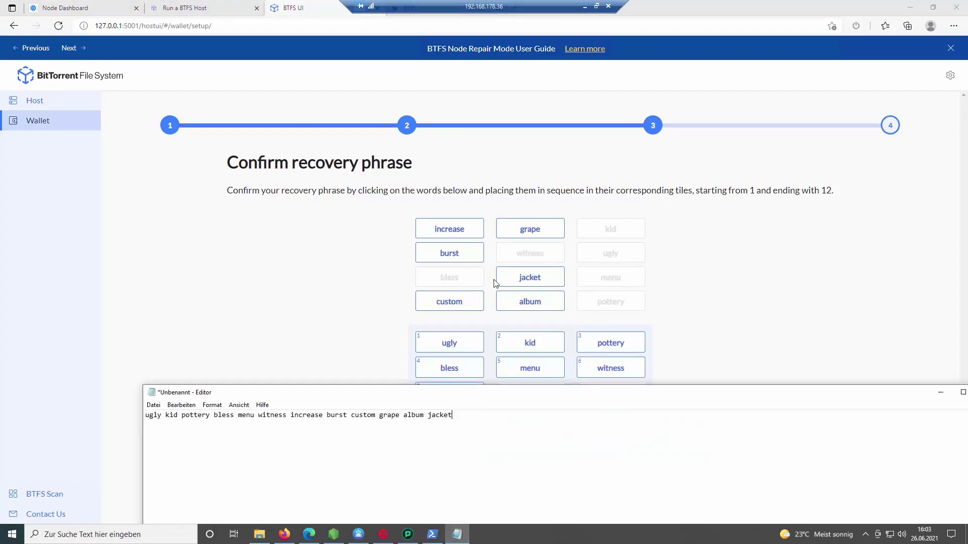
left_click(511, 253)
left_click(449, 228)
left_click(449, 253)
left_click(449, 301)
left_click(456, 534)
left_click(530, 229)
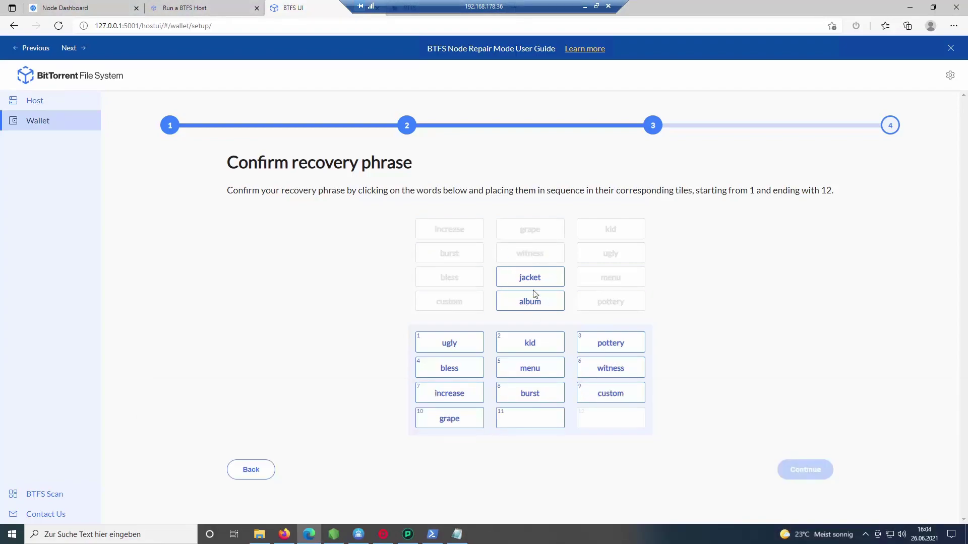
left_click(530, 301)
left_click(530, 277)
left_click(802, 472)
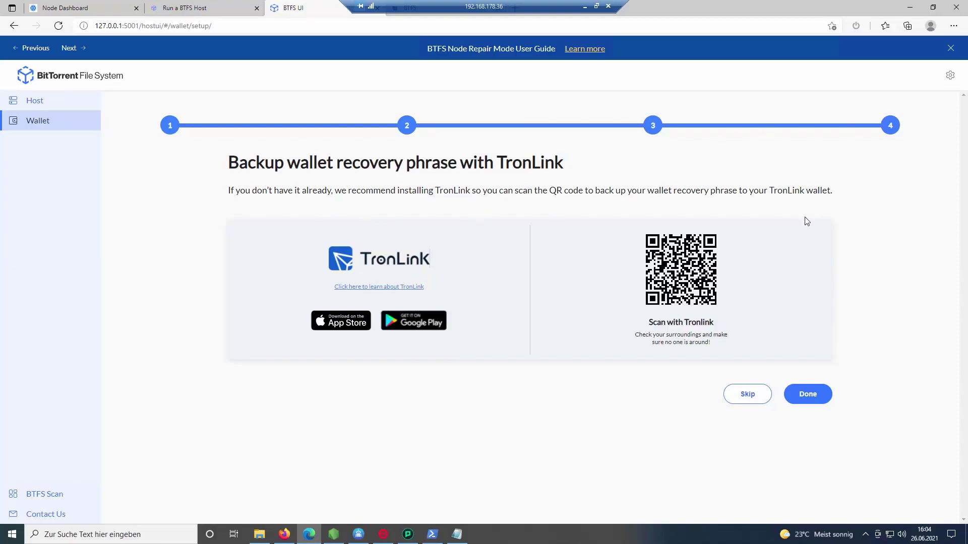
Finish the TronLink backup page and sign in to the BitTorrent Wallet with the prefilled password
left_click(808, 395)
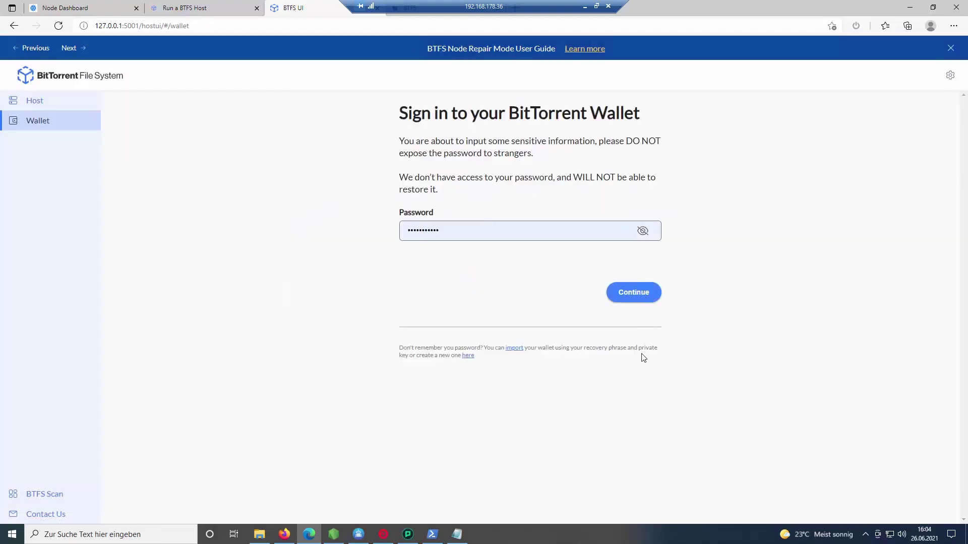
left_click(640, 302)
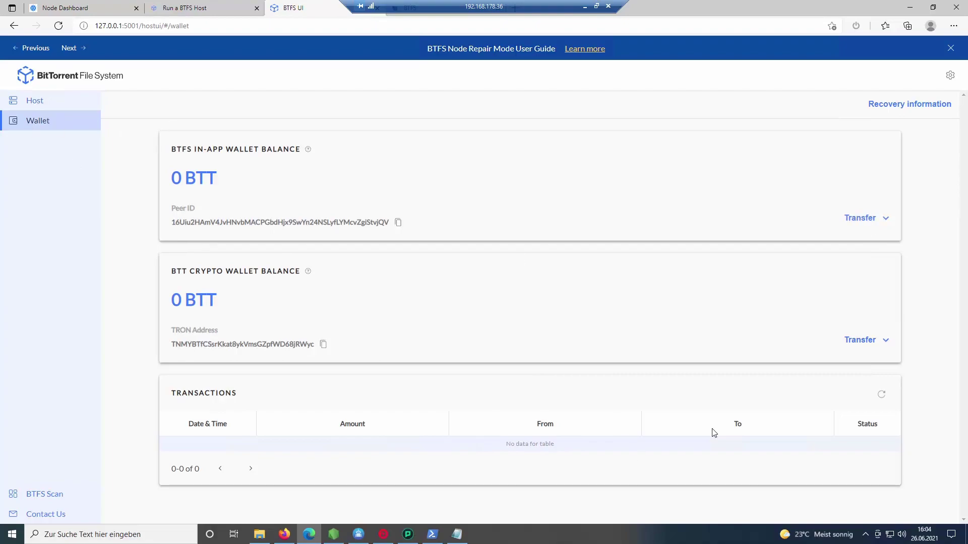
Expand and review the transfer forms of the BTFS in-app wallet and the BTT crypto wallet
left_click(873, 226)
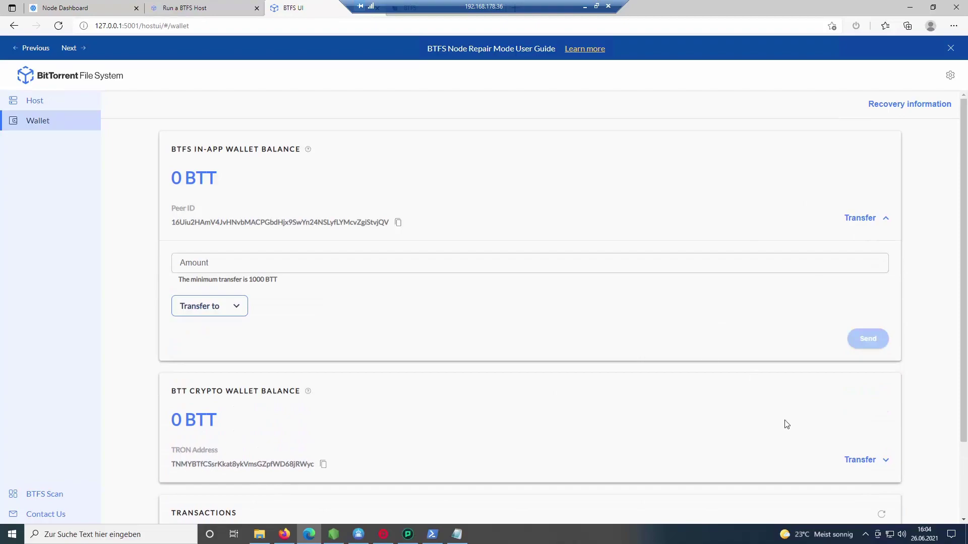
left_click(886, 470)
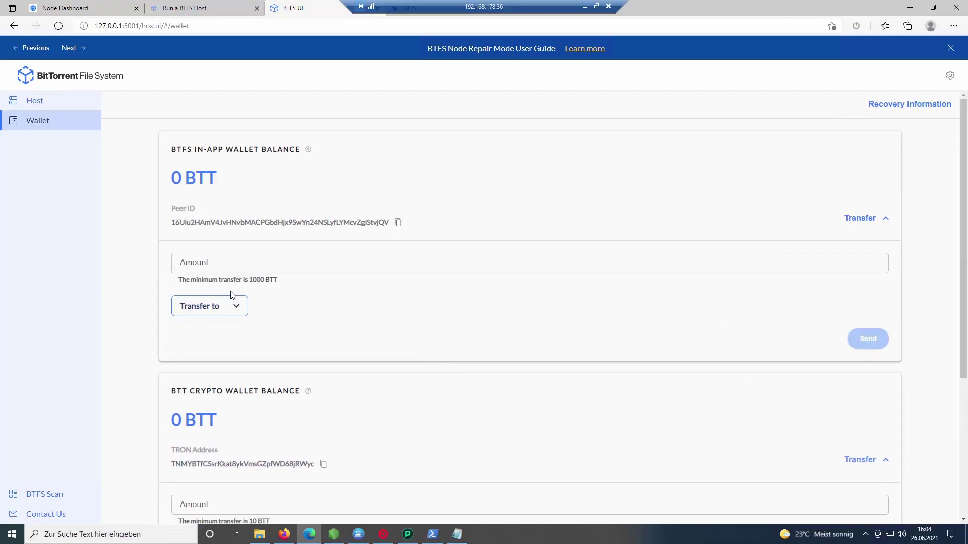
scroll(418, 323, "down", 3)
scroll(421, 323, "up", 3)
Start the host setup and confirm the default folder destination for hosted files
left_click(49, 103)
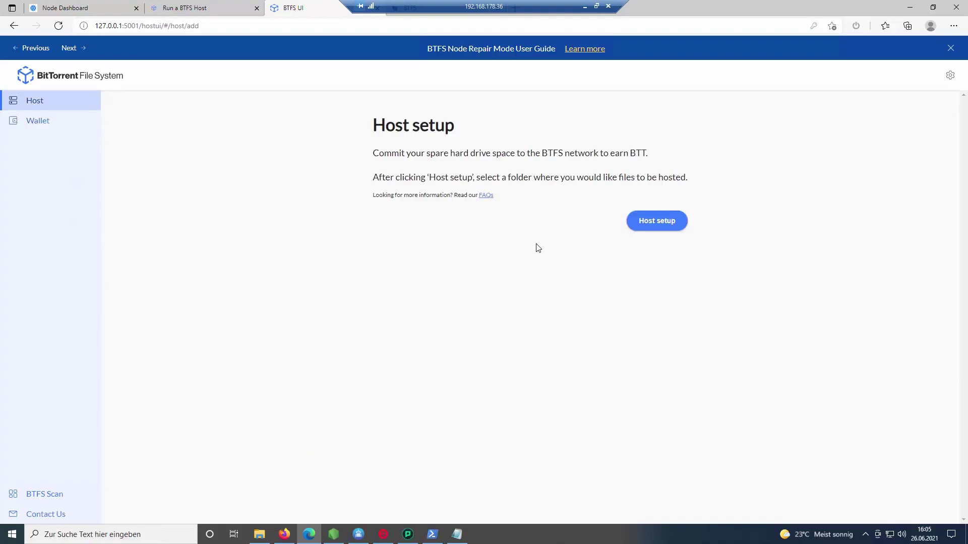
left_click(662, 226)
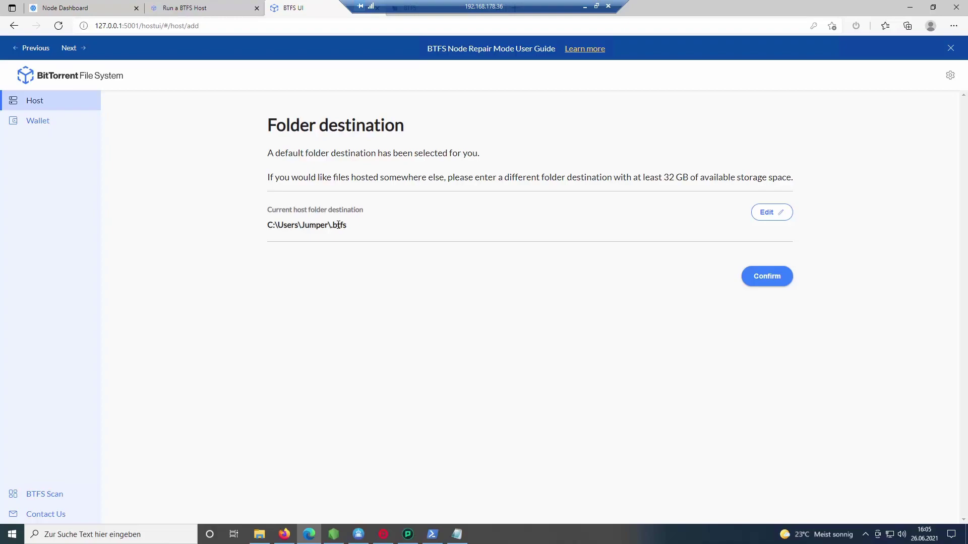
left_click(785, 215)
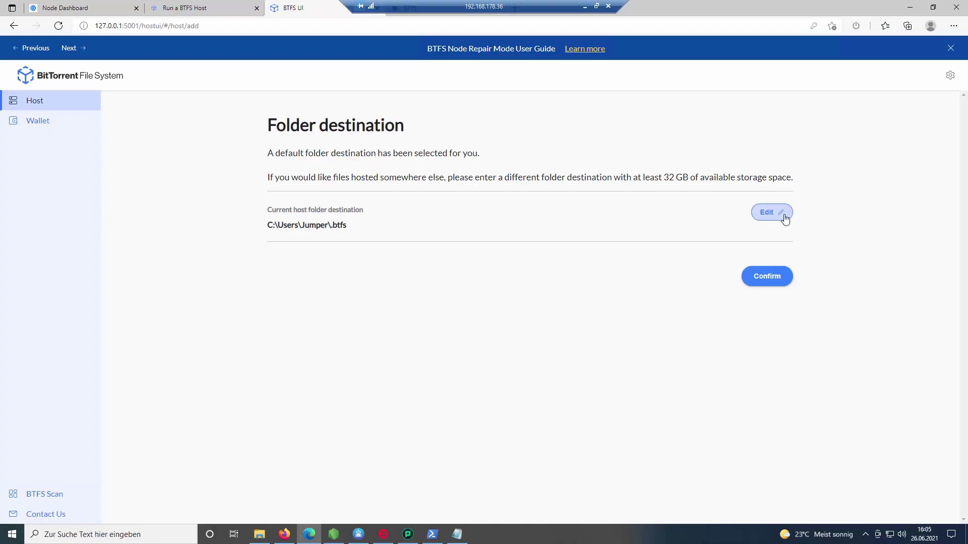
left_click(774, 279)
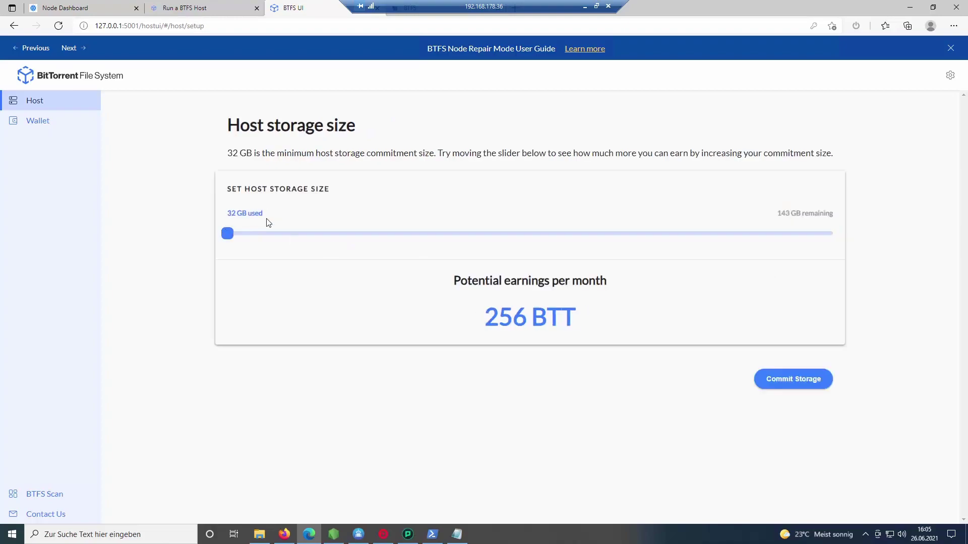
Commit the minimum host storage size of 32 GB and agree to the good-host rules to start hosting
left_click_drag(231, 229, 210, 253)
left_click(801, 385)
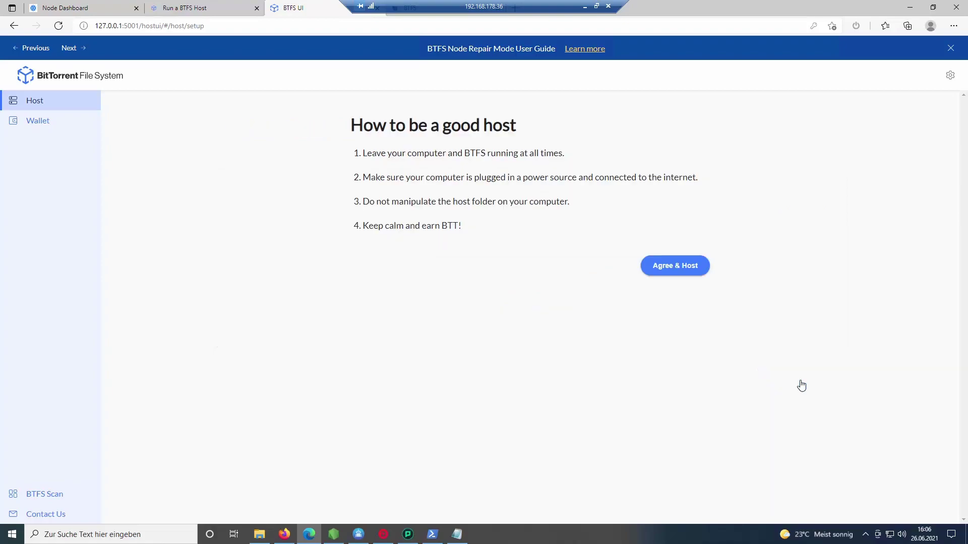
left_click(697, 266)
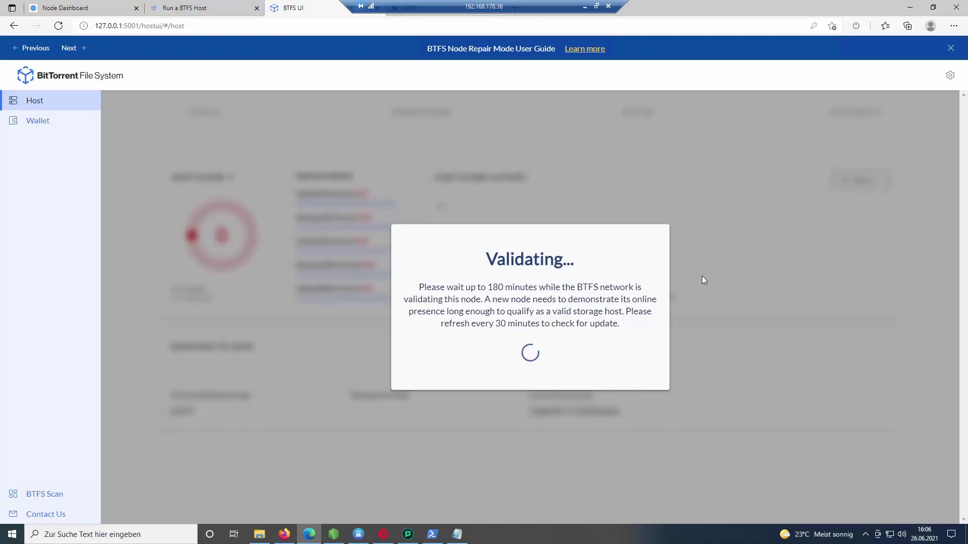
In the host settings, switch the TB/month pricing to default, then re-enable custom pricing at the suggested 7680 BTT
left_click(951, 76)
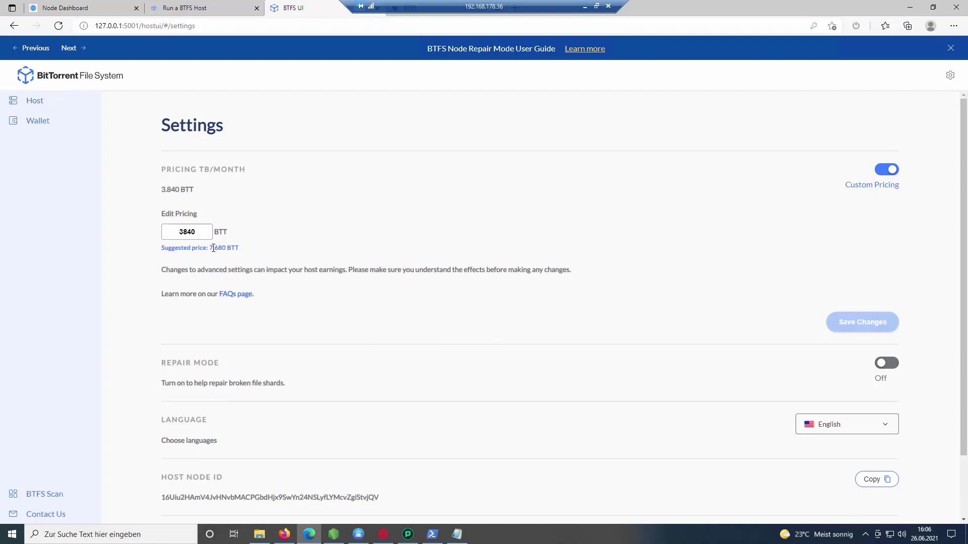
left_click_drag(208, 248, 245, 254)
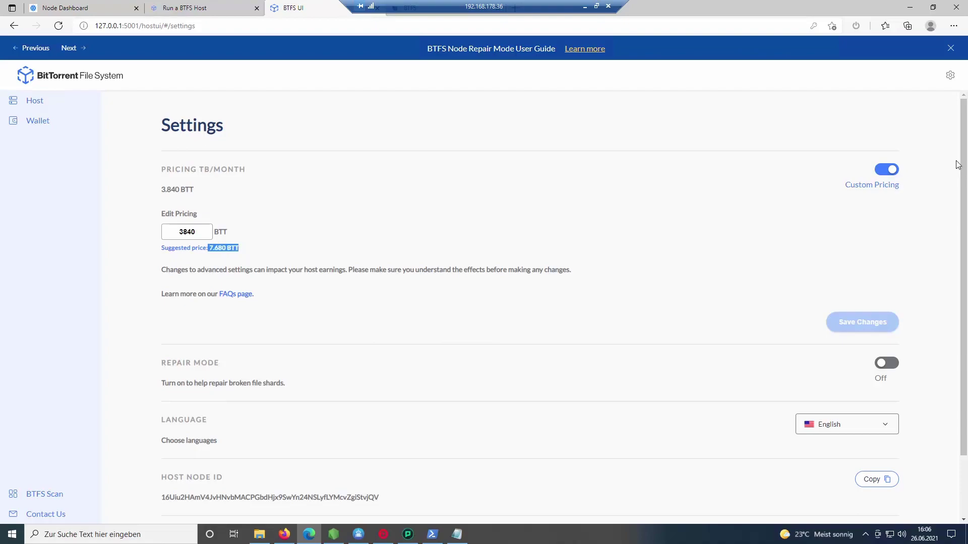
left_click(886, 192)
left_click(890, 171)
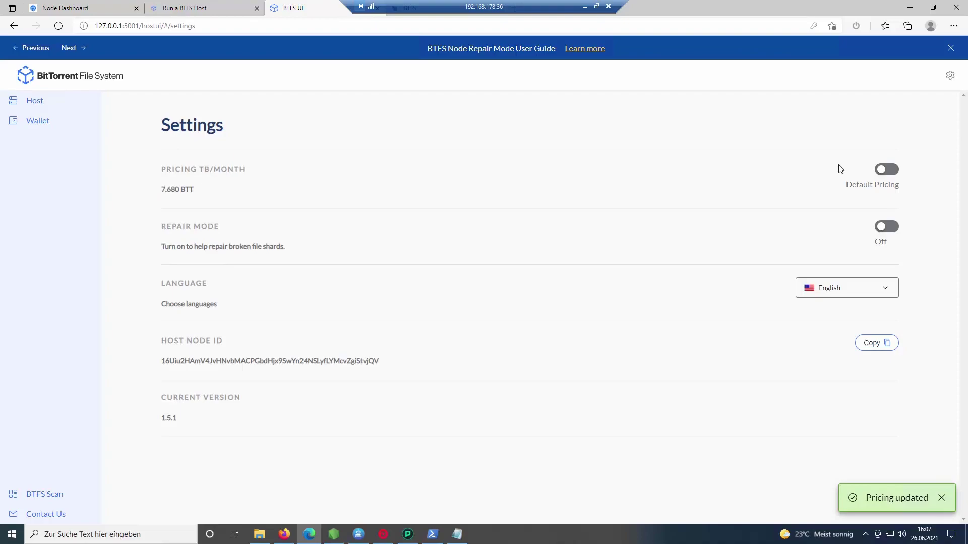
left_click(882, 175)
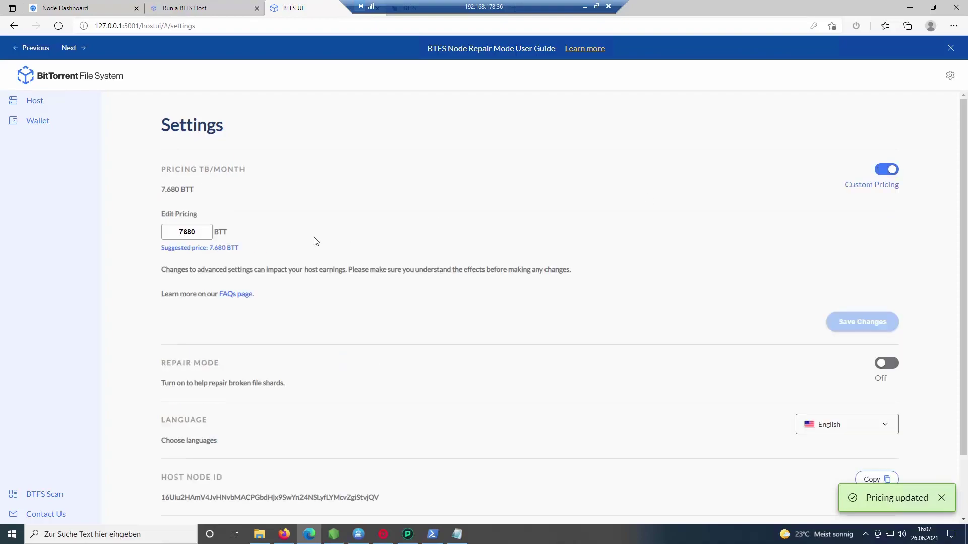
Try a custom price of 100000 BTT in the pricing field and set it back to 7680 BTT
left_click(160, 236)
key("ctrl+a")
type("100100000")
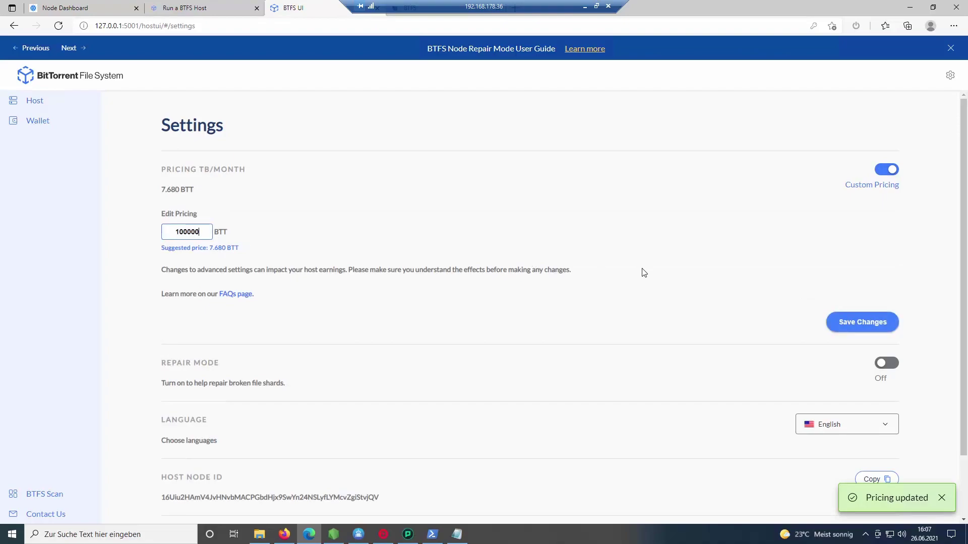
left_click(703, 228)
left_click_drag(199, 233, 141, 234)
type("7680")
left_click(468, 216)
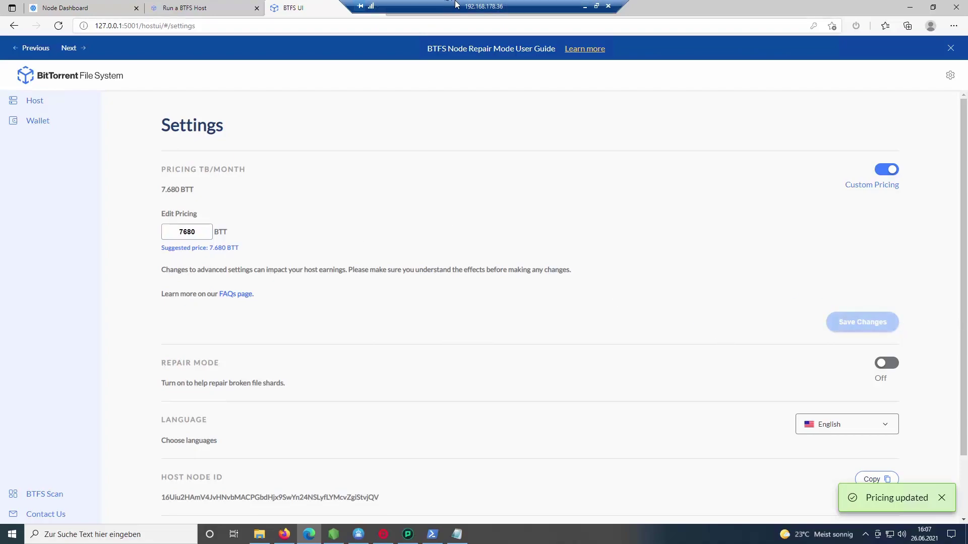
Check the BitTorrent (BTT) price on CoinGecko and convert 7680 BTT to EUR
left_click_drag(475, 4, 710, 4)
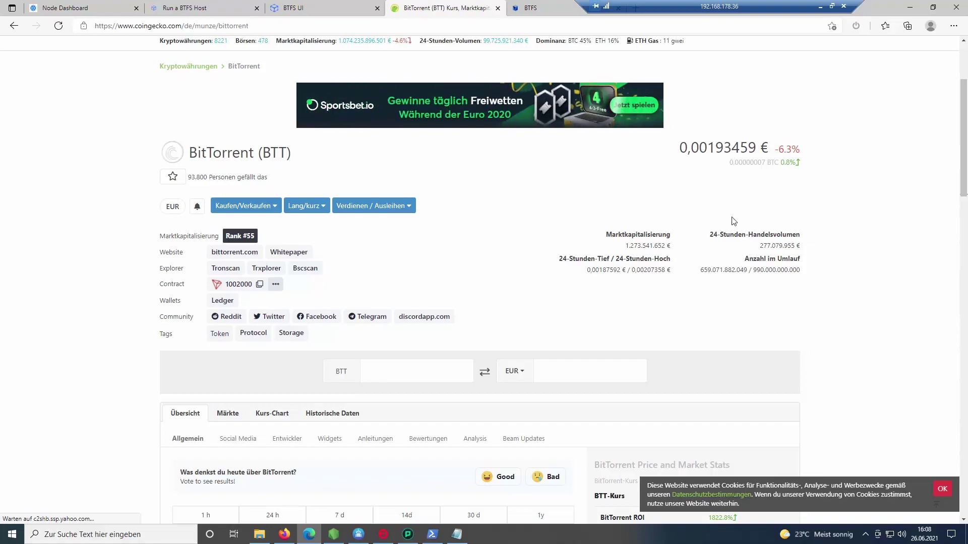
left_click_drag(709, 148, 759, 149)
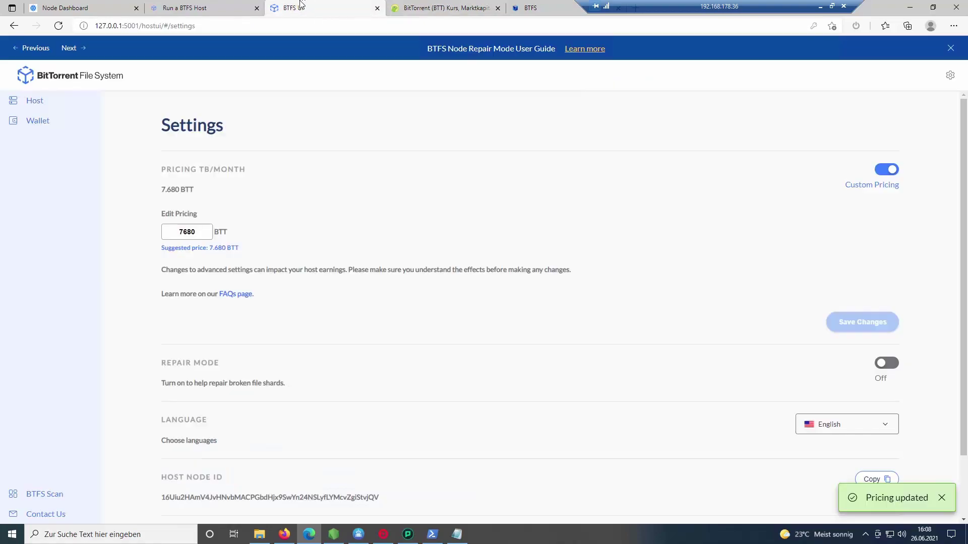
left_click(305, 8)
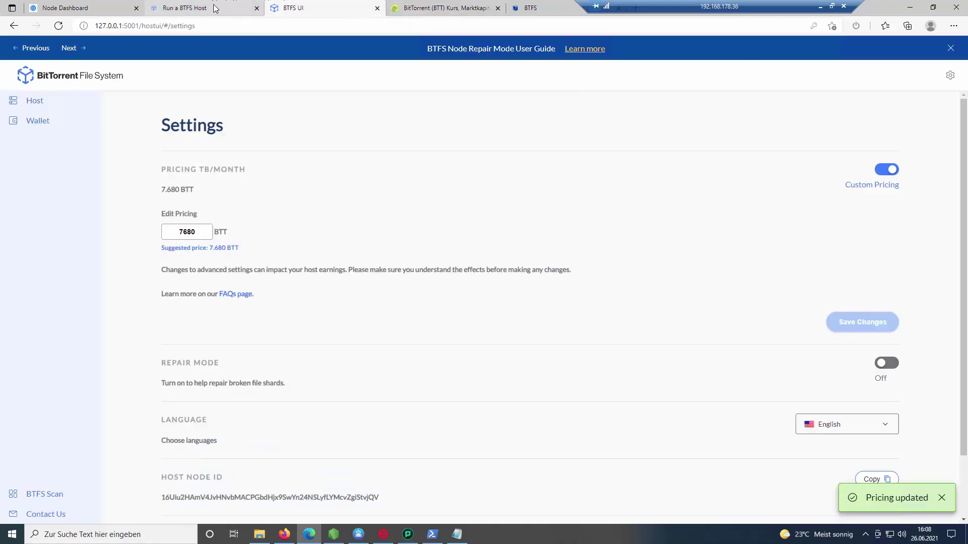
left_click(464, 7)
left_click(385, 373)
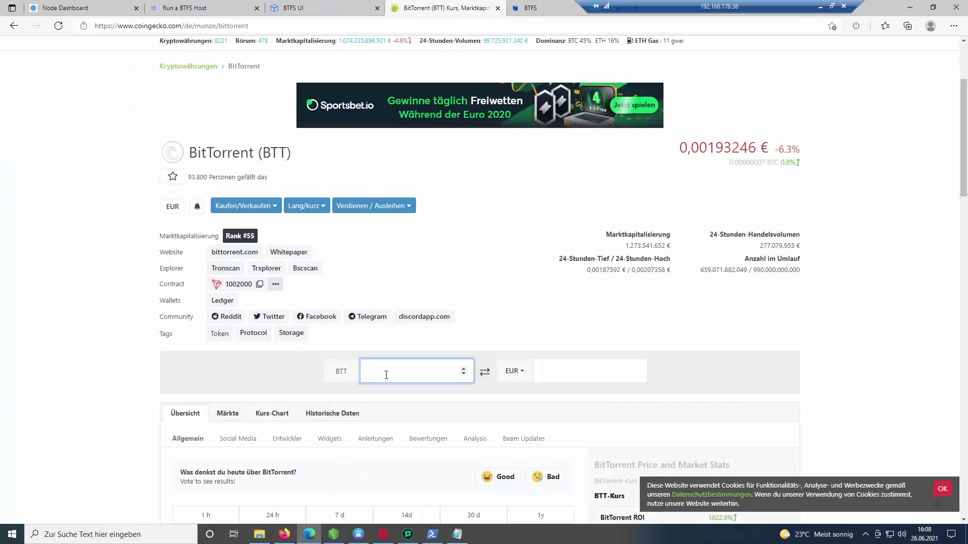
type("7680")
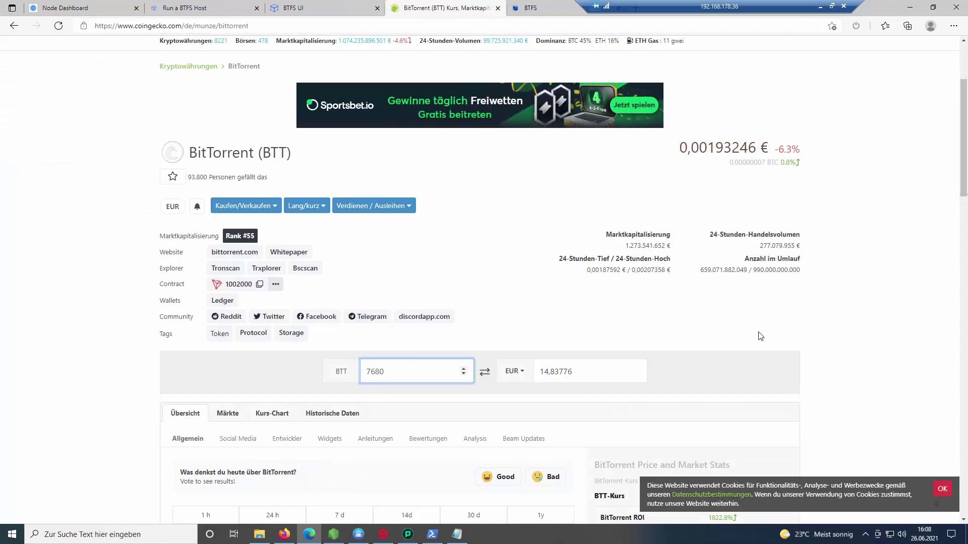
left_click(722, 378)
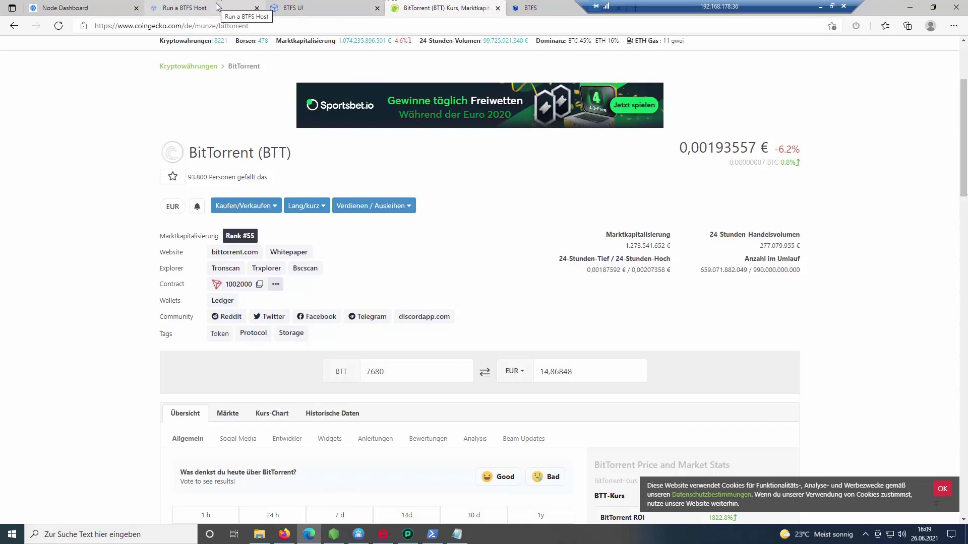
Return to the Host page of the BTFS dashboard and check the daemon output in the PowerShell window
left_click(303, 7)
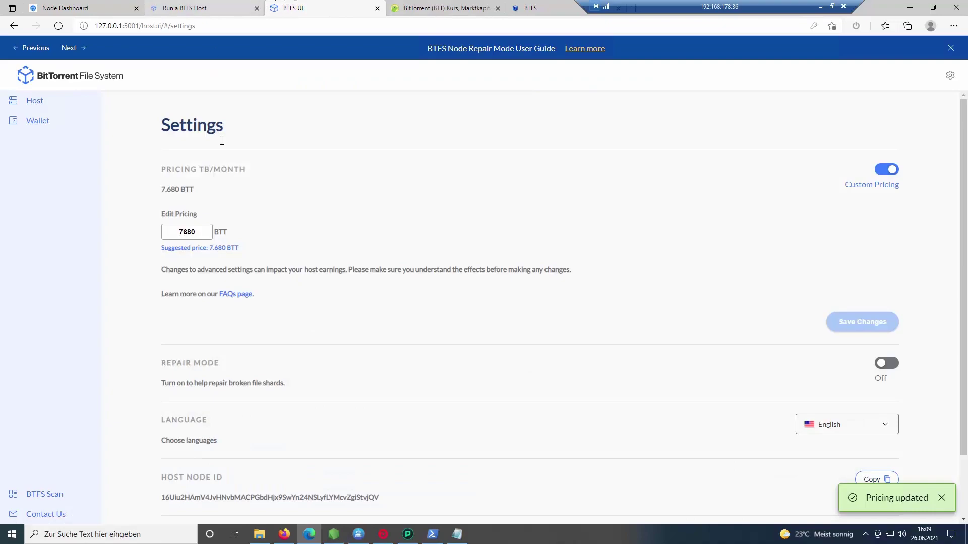
left_click(68, 106)
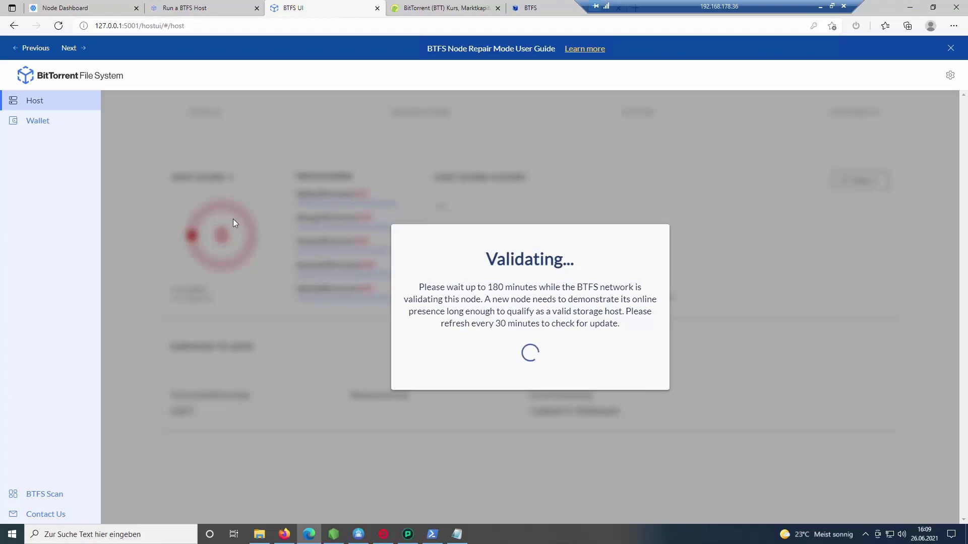
left_click(432, 534)
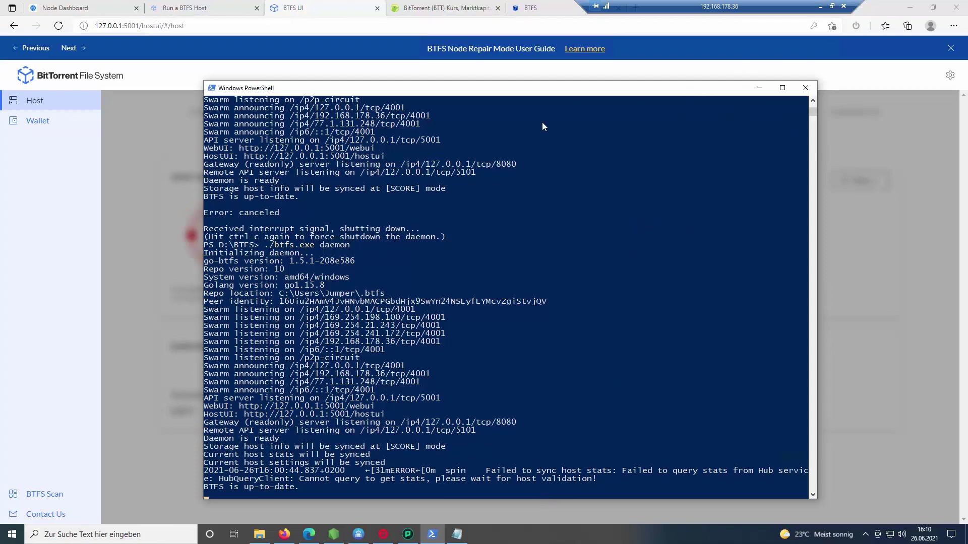
left_click(757, 89)
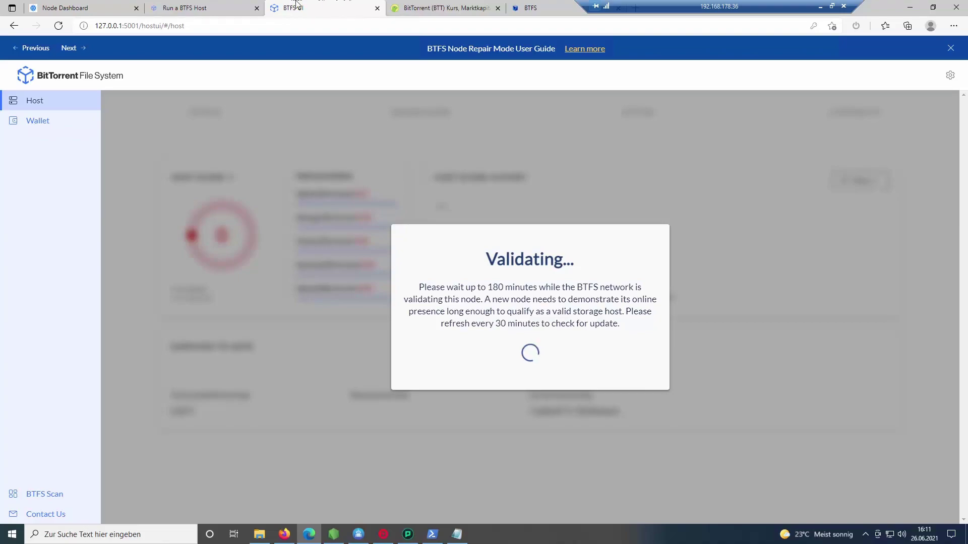
Review the Host Dashboard, syncing and host settings sections of the Run a BTFS Host guide, and return to the dashboard
key("ctrl+shift+Tab")
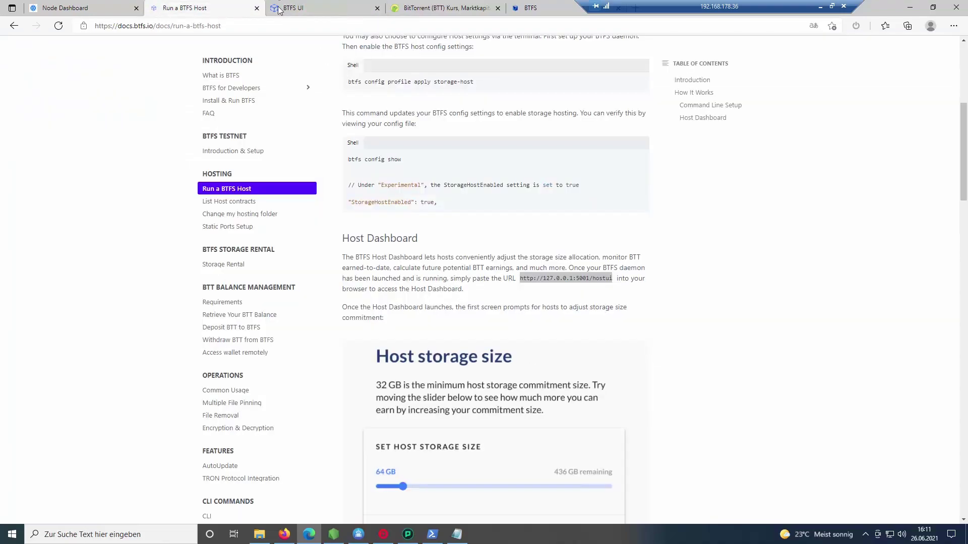
scroll(670, 282, "down", 6)
scroll(670, 293, "up", 4)
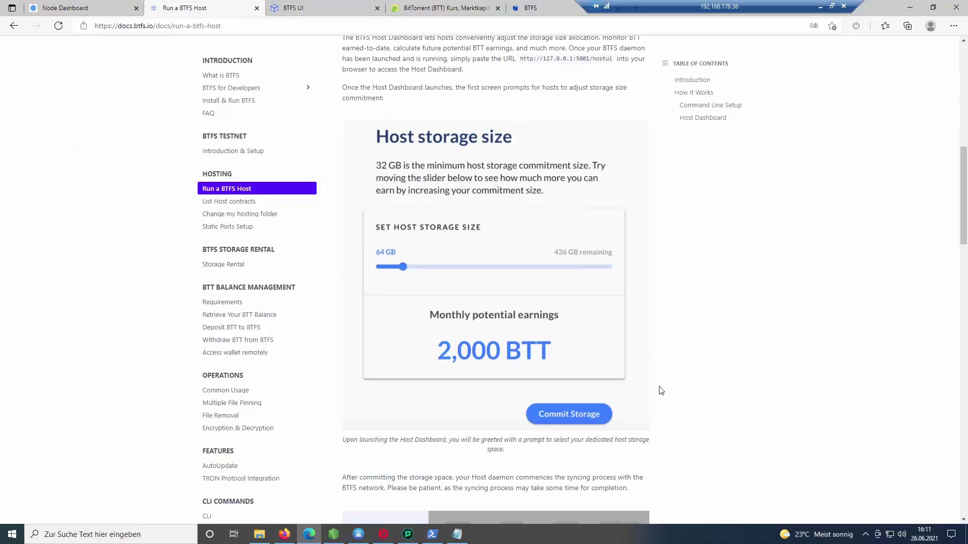
scroll(558, 324, "down", 3)
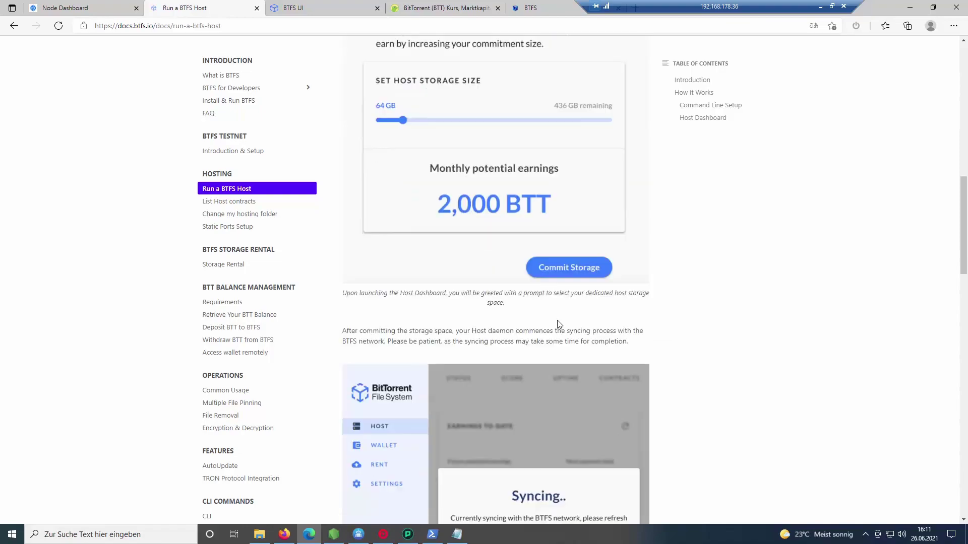
scroll(558, 325, "down", 10)
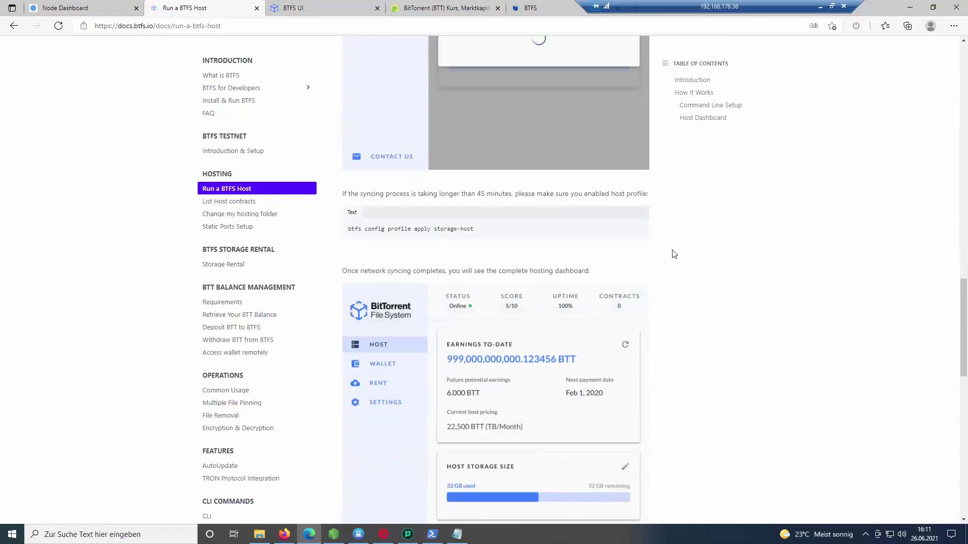
scroll(617, 257, "down", 9)
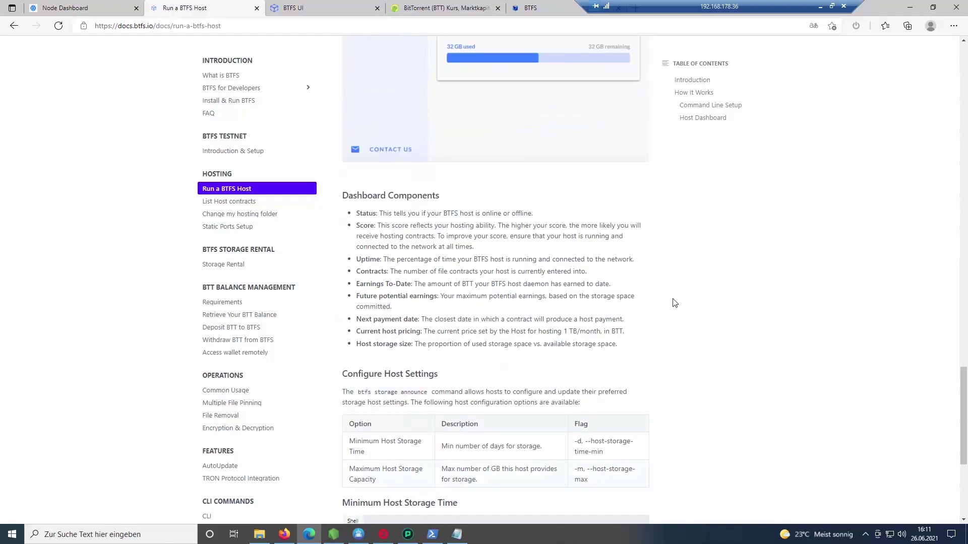
scroll(674, 302, "down", 5)
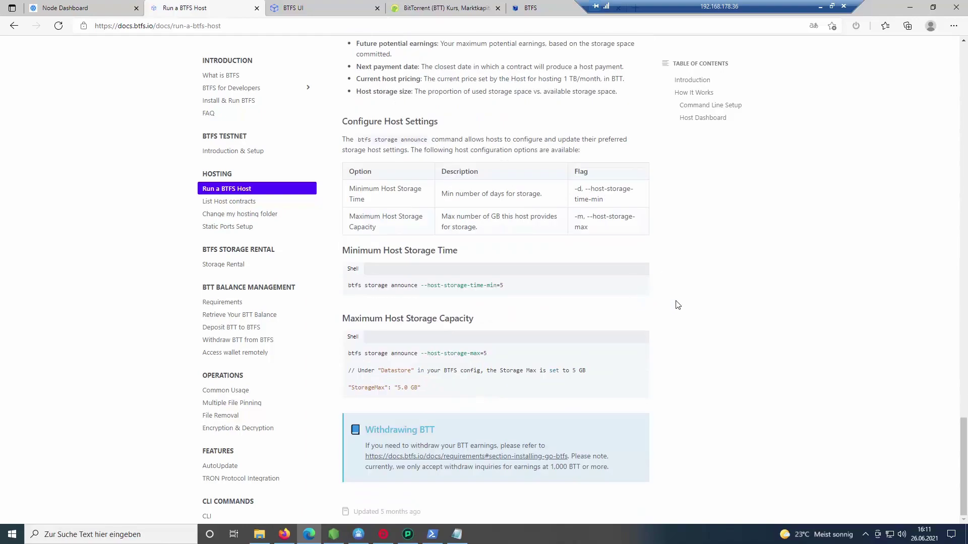
scroll(675, 304, "up", 13)
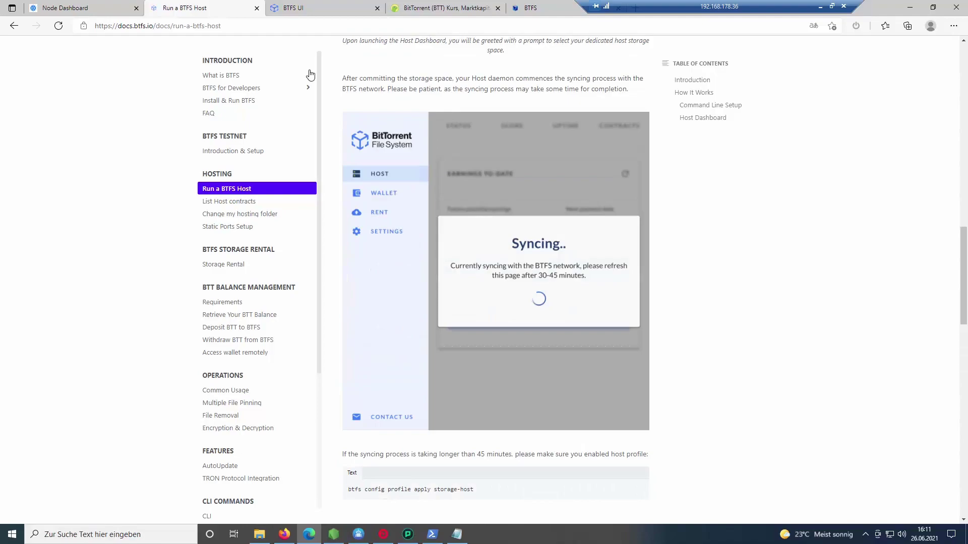
left_click(303, 8)
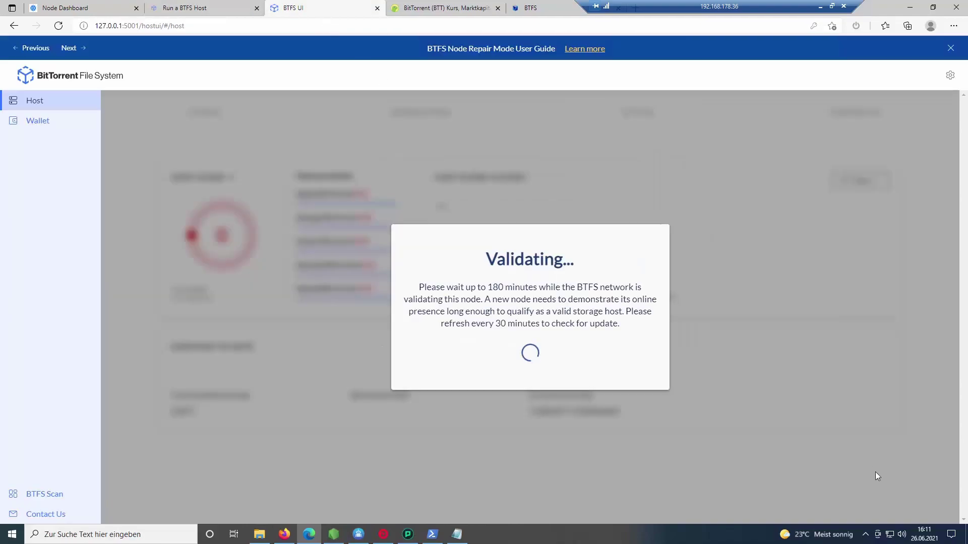